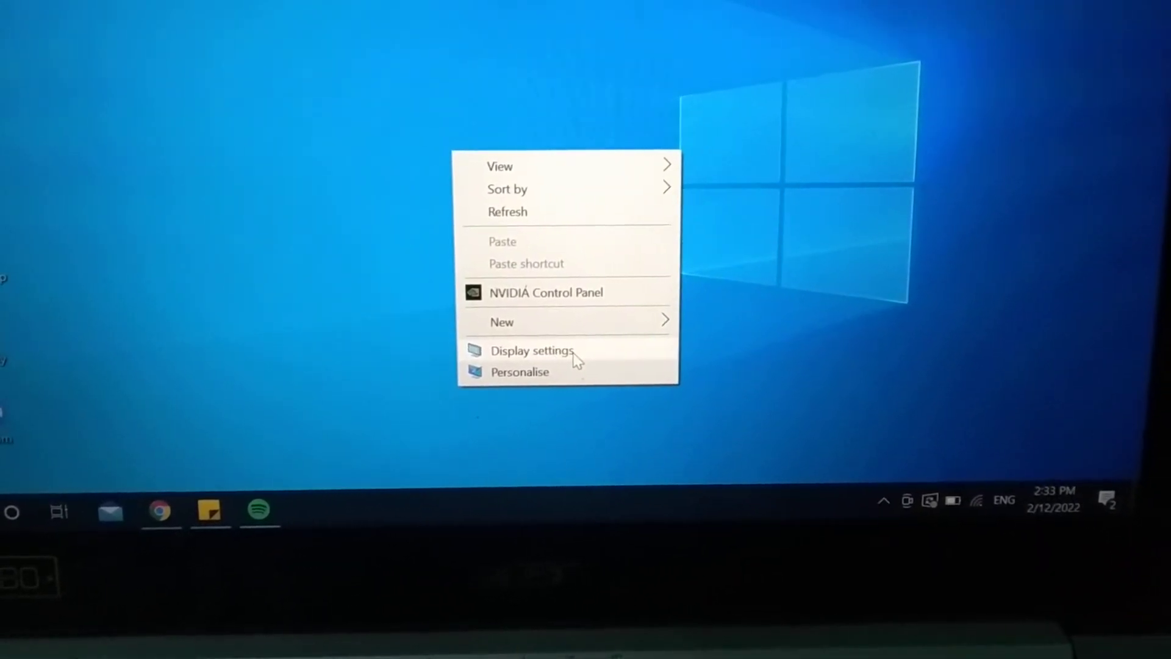
- Open the Display settings page from the desktop context menu
left_click(576, 354)
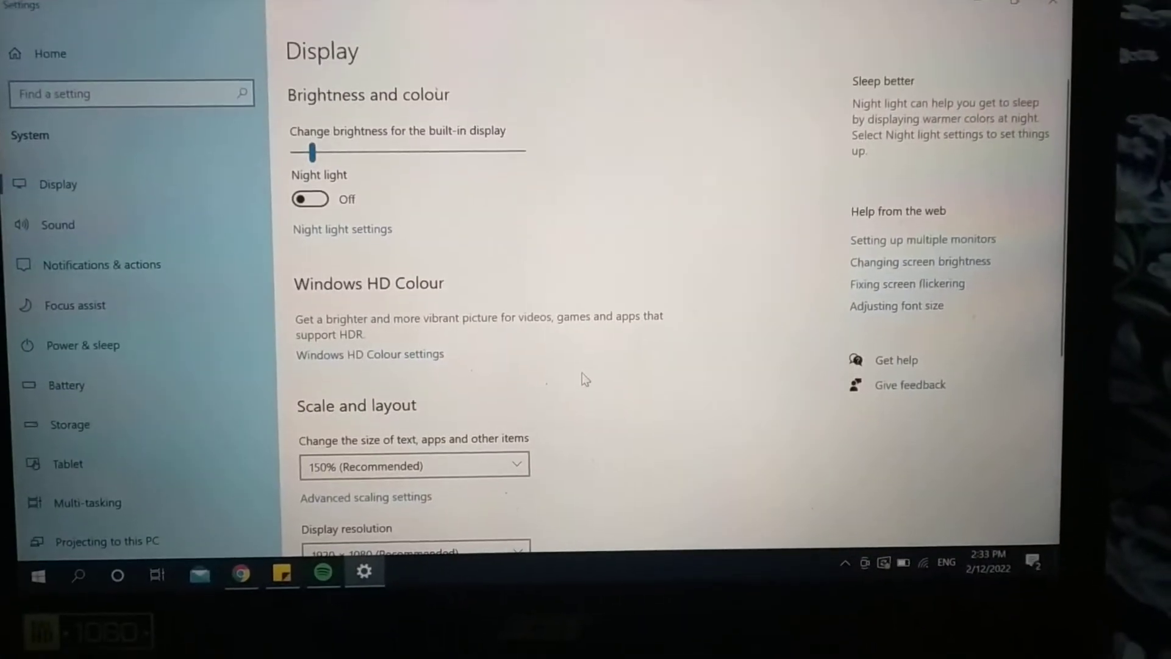
scroll(584, 379, "down", 3)
scroll(573, 366, "down", 2)
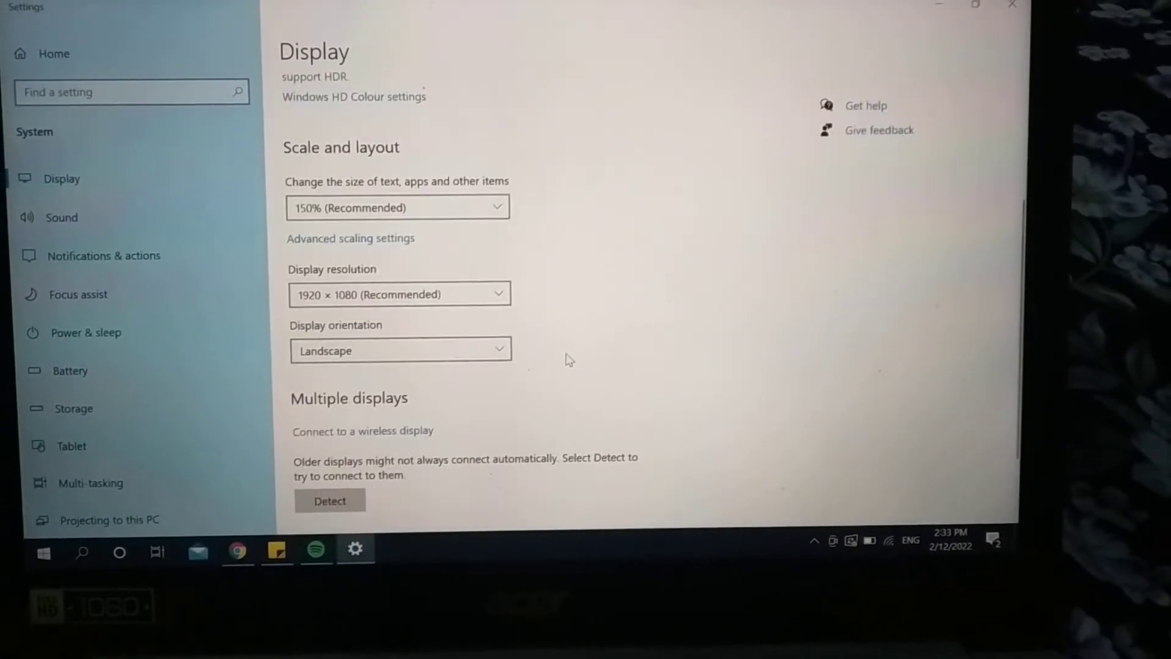
scroll(566, 360, "down", 2)
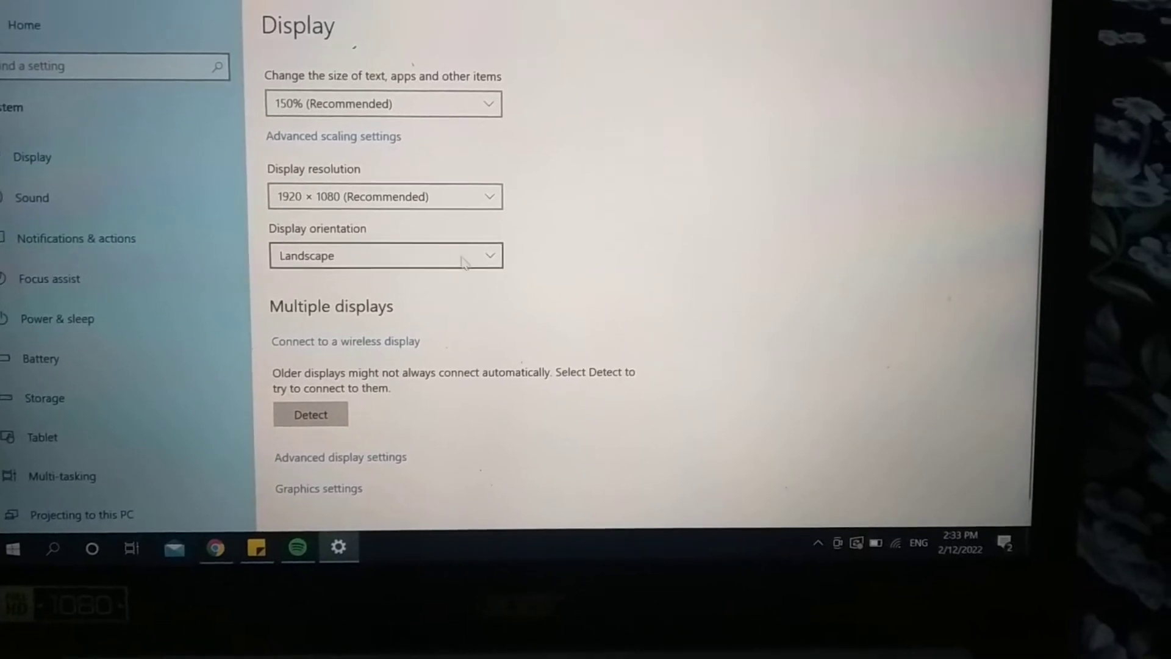
- Change Display orientation from Landscape to Portrait, rotating the screen
left_click(491, 261)
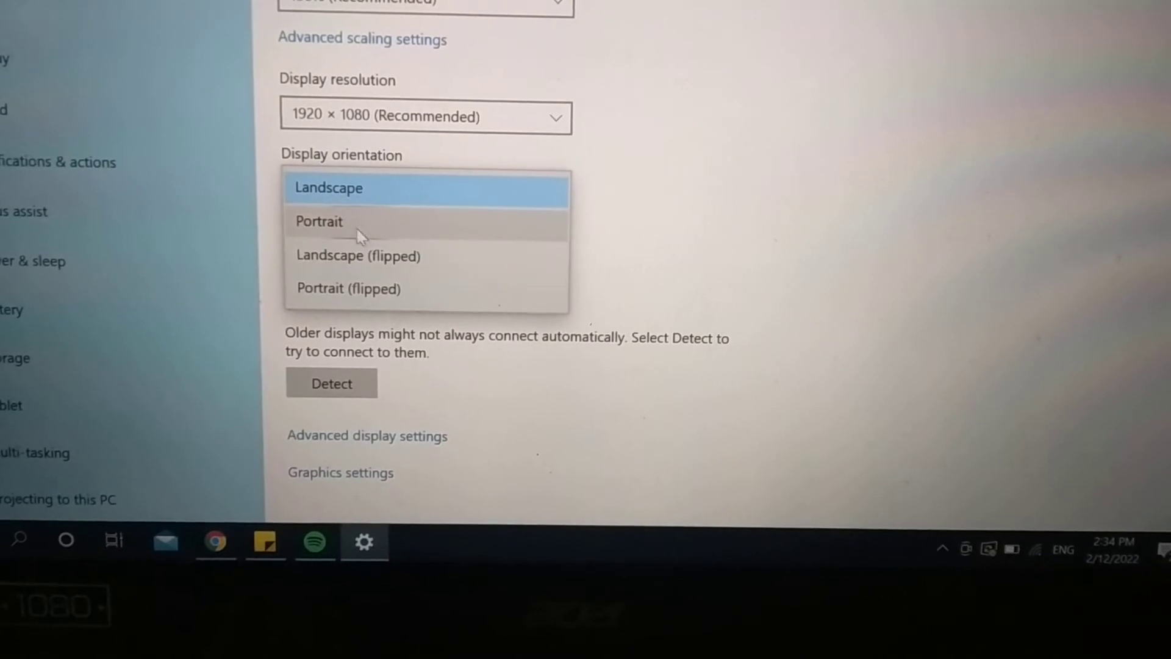
left_click(396, 224)
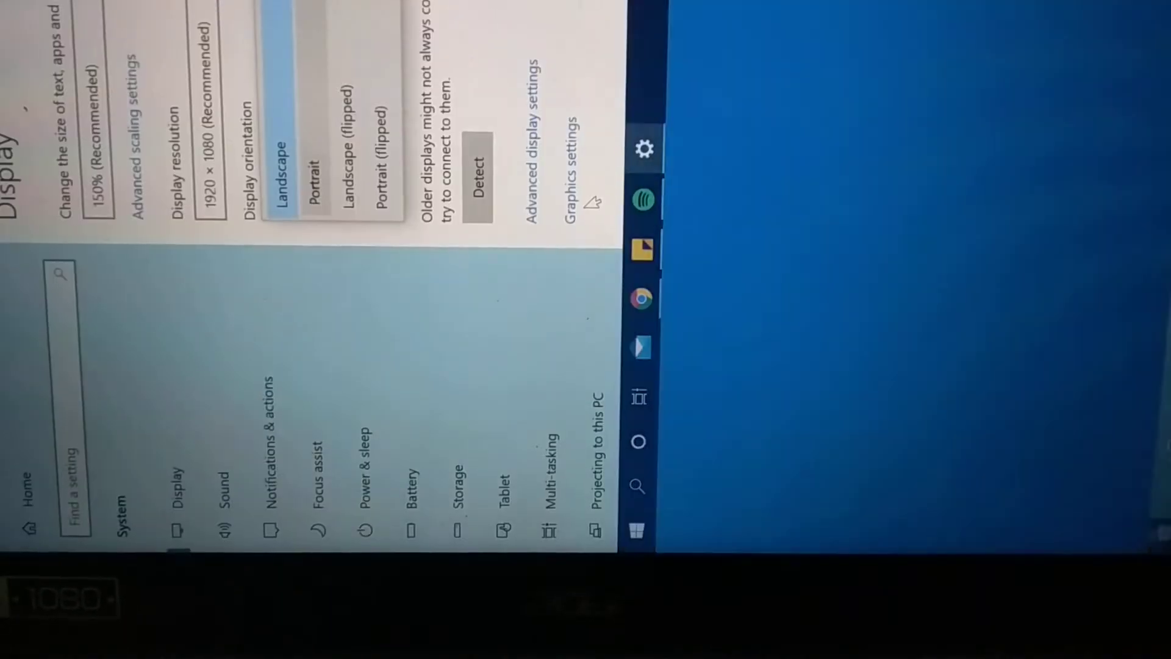